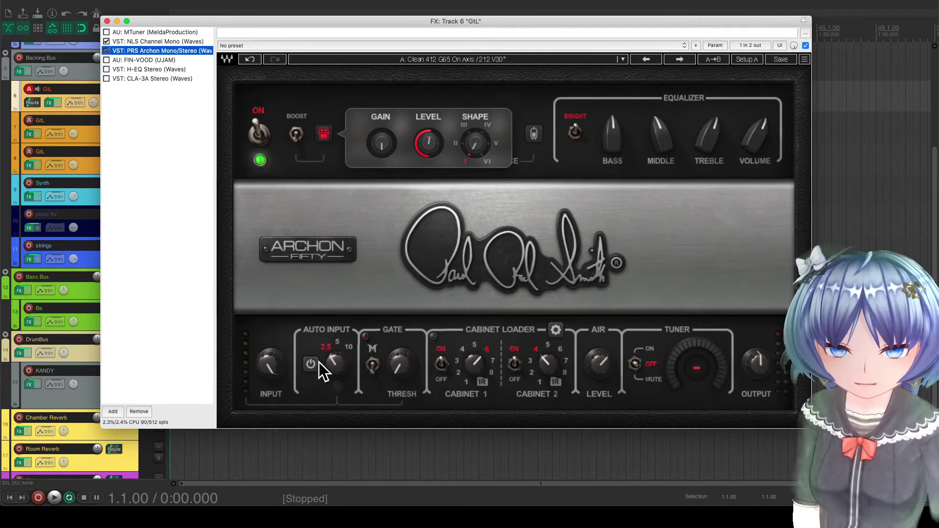
Set the Auto Input time to 2.5 and run automatic input leveling, resetting the input to about -0.1 before a second run.
left_click(337, 343)
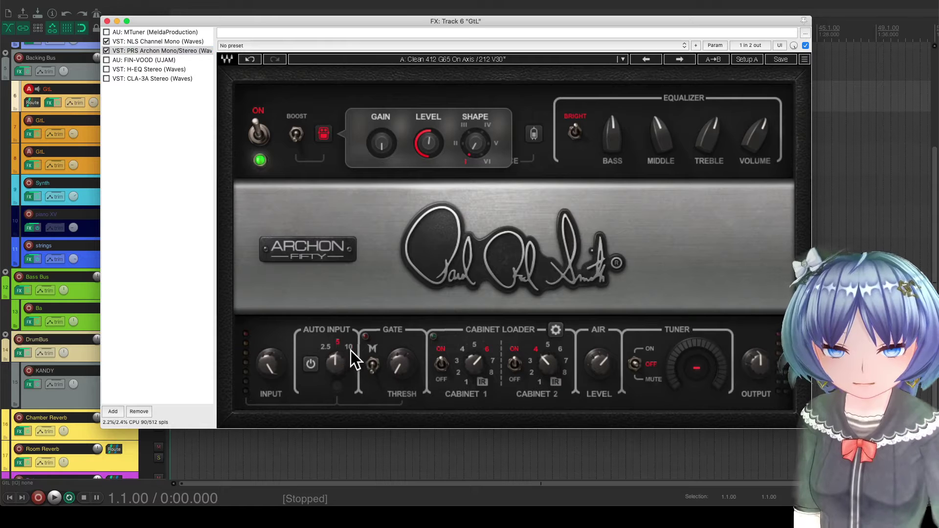
left_click_drag(340, 342, 323, 374)
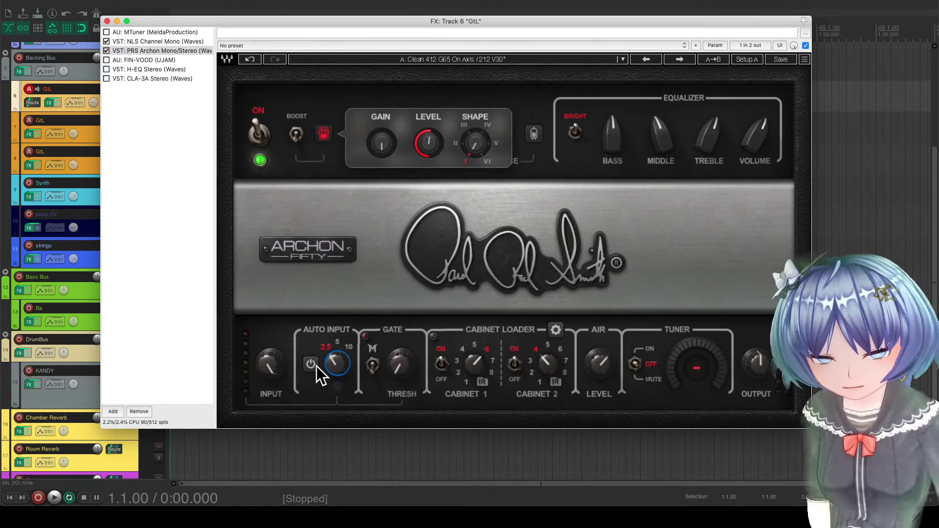
left_click(316, 366)
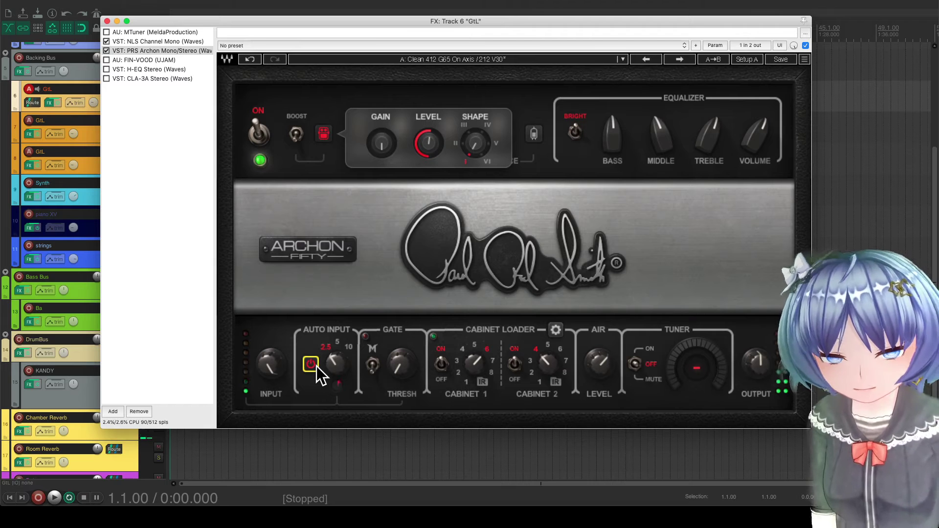
left_click(311, 365)
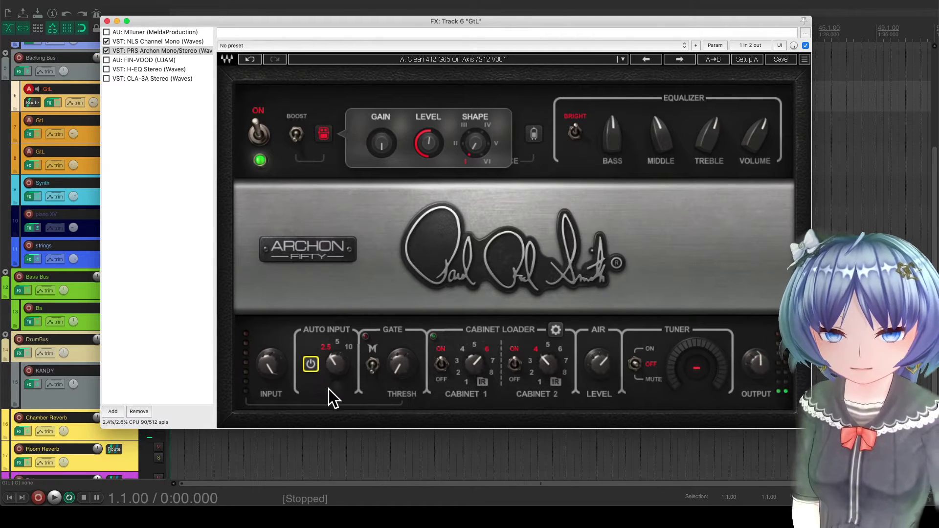
left_click_drag(272, 379, 273, 368)
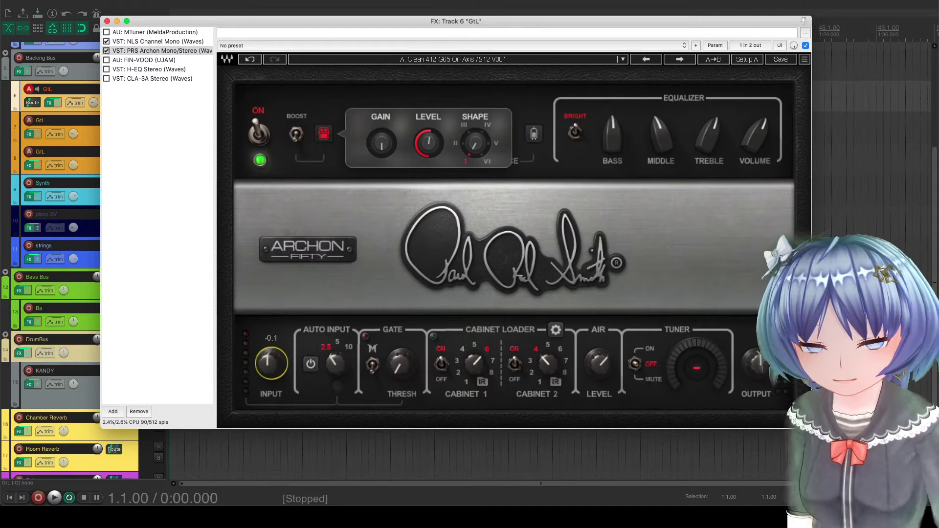
left_click(310, 365)
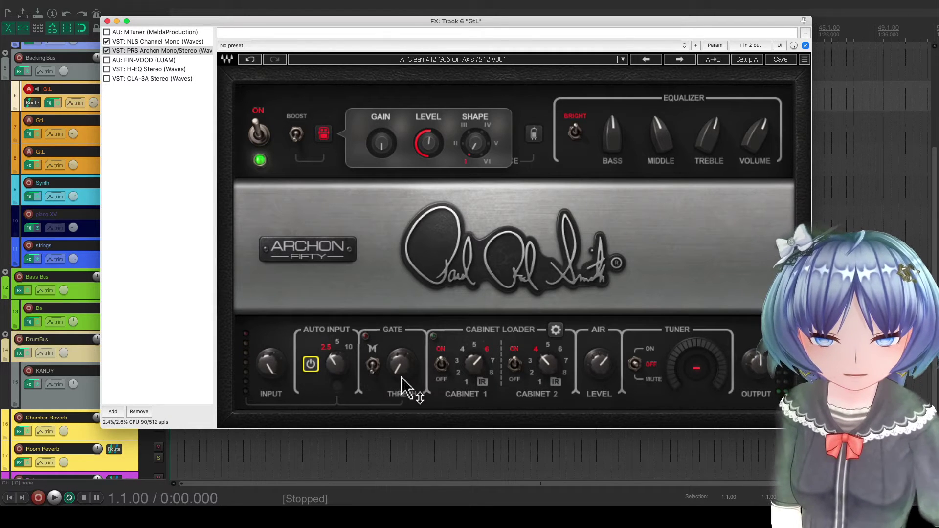
Set the gate threshold to about -45.4 and try out the gate's M mode.
mouse_move(400, 378)
left_mouse_down()
mouse_move(400, 402)
mouse_move(409, 388)
left_mouse_up()
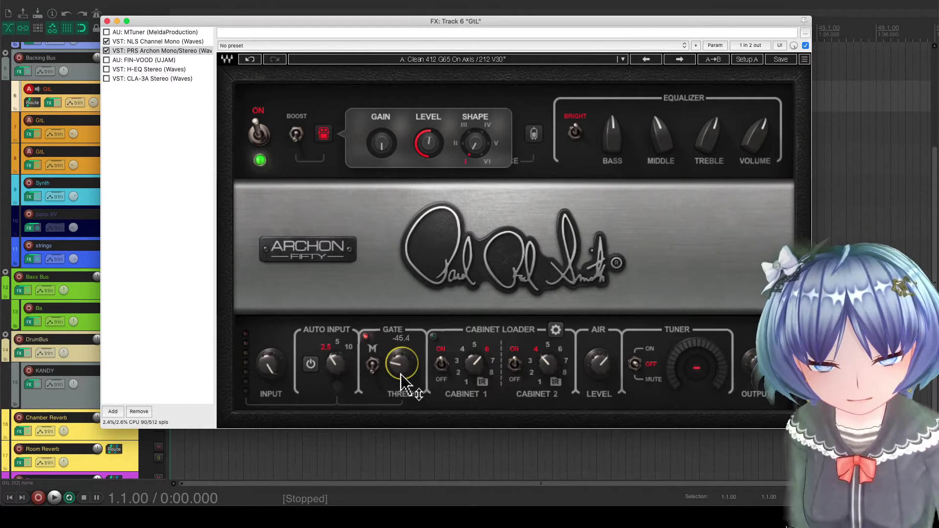
left_click(370, 363)
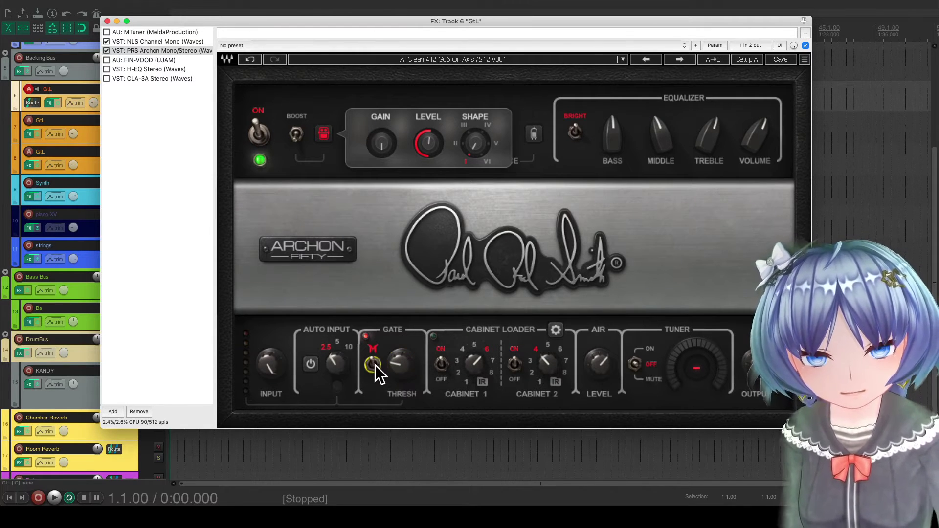
mouse_move(397, 389)
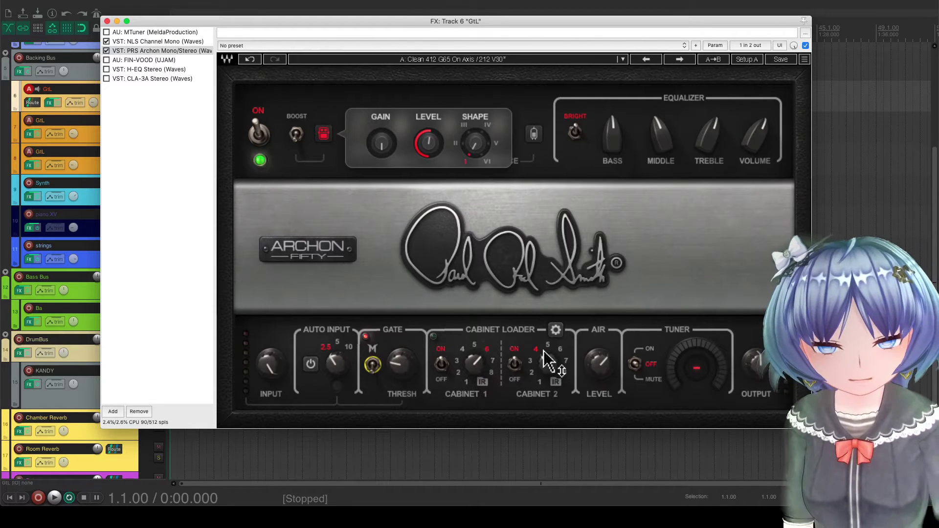
Open the cabinet loader settings and pan Cabinet 1 hard left and Cabinet 2 hard right.
left_click(556, 331)
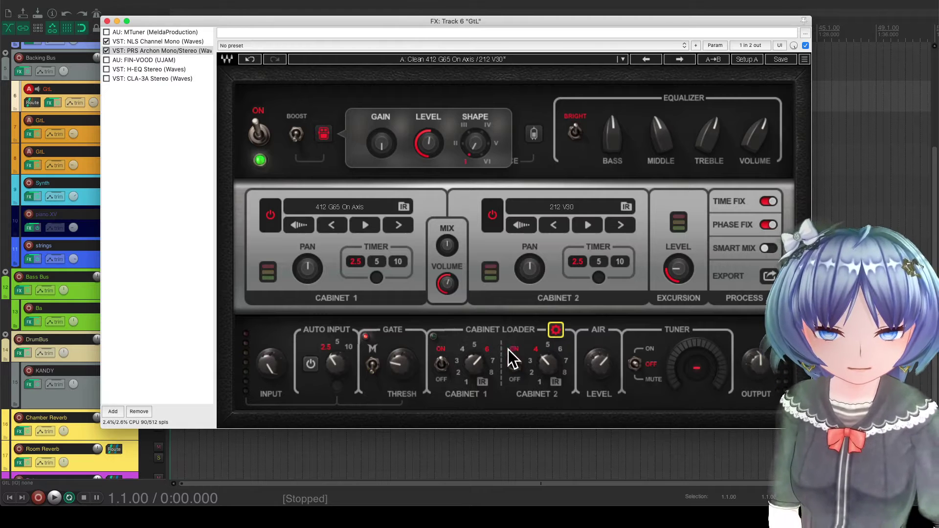
left_click_drag(309, 268, 309, 286)
left_click_drag(530, 274, 529, 277)
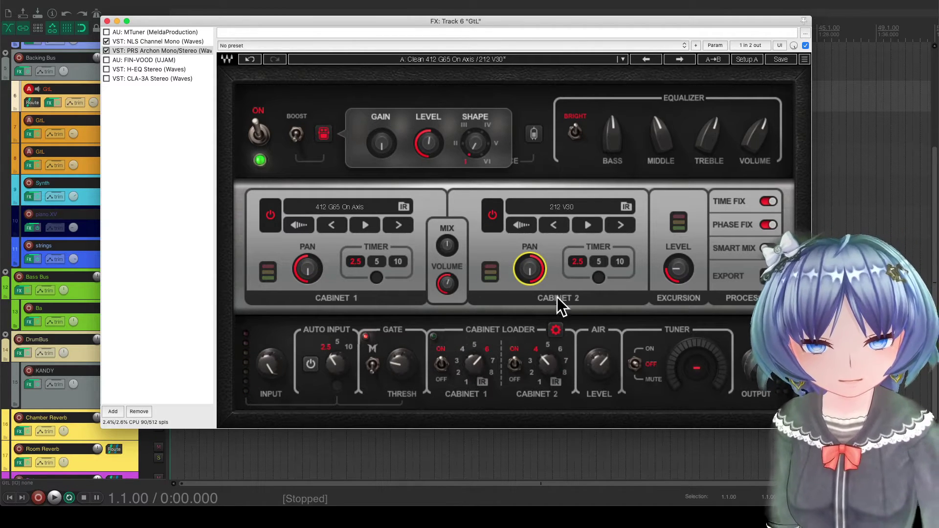
Compare impulse slots 2 and 6 on Cabinet 2, leaving slot 2, 212 Black 1, selected.
left_click_drag(556, 352, 535, 372)
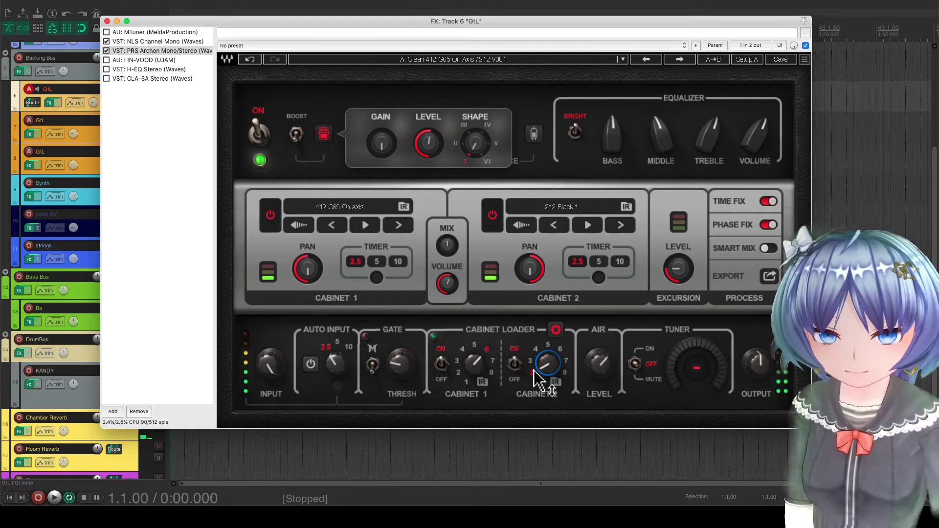
left_click(91, 136)
left_click(83, 102)
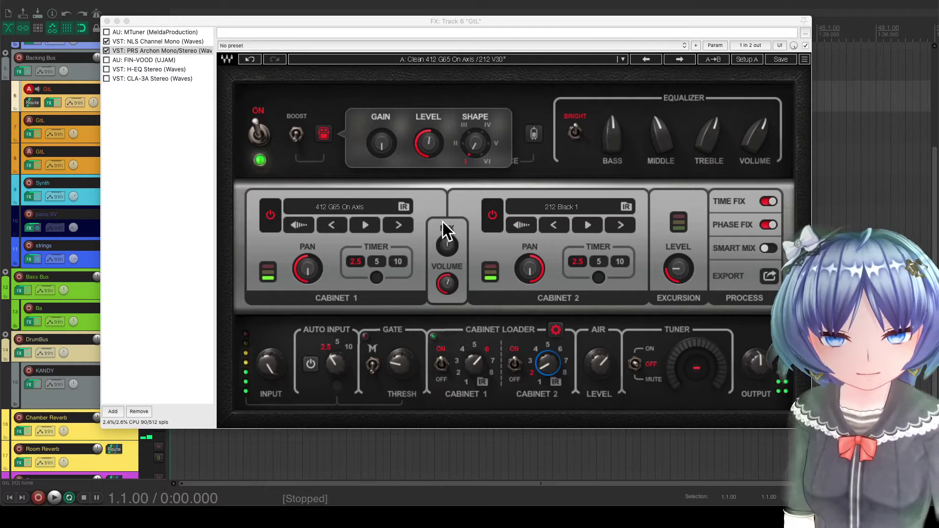
left_click_drag(532, 278, 532, 276)
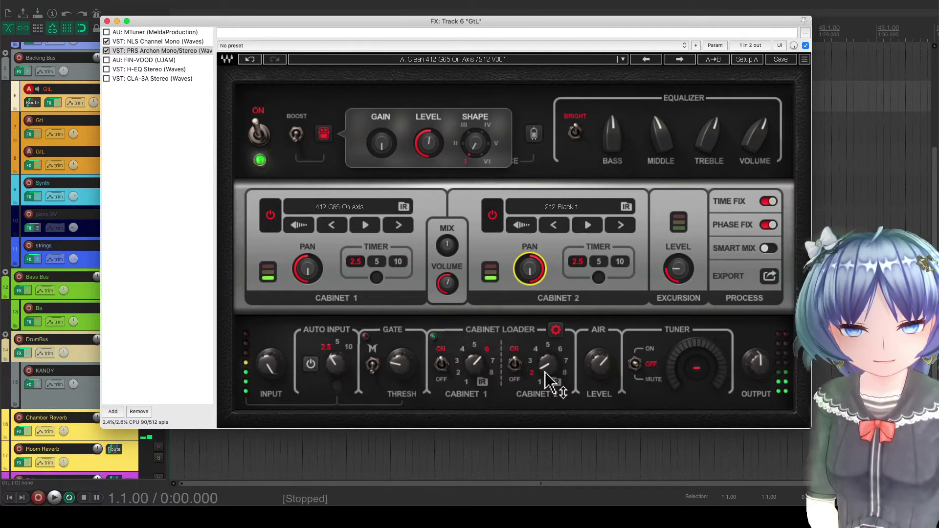
left_click(564, 351)
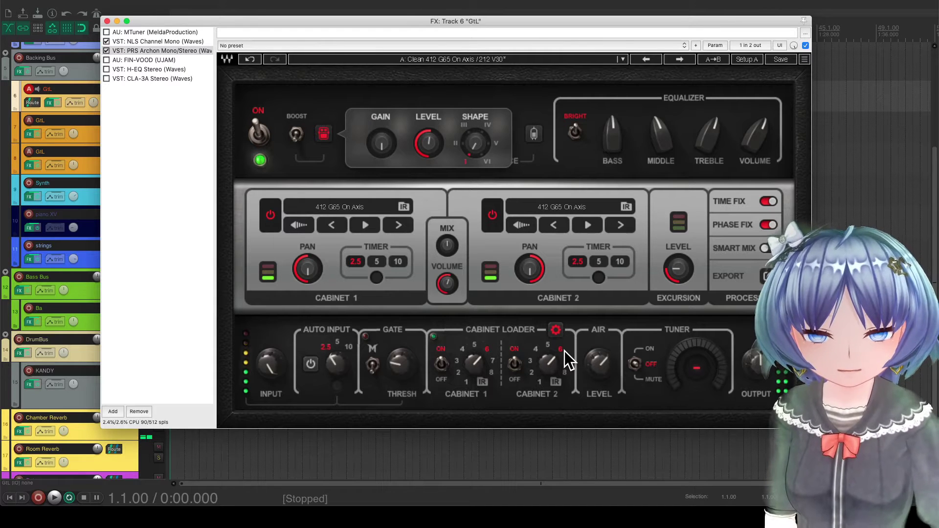
left_click(535, 376)
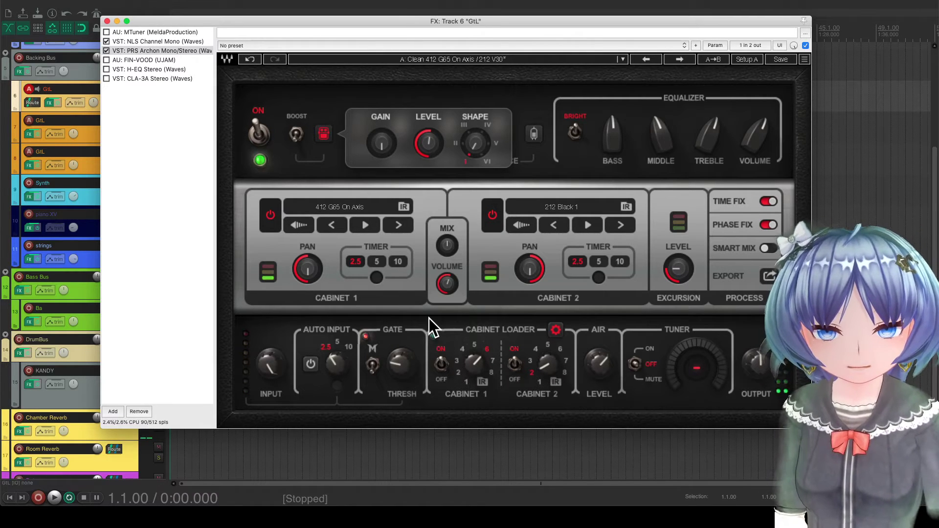
Examine the factory and user impulse response options available for Cabinet 1.
left_click(403, 206)
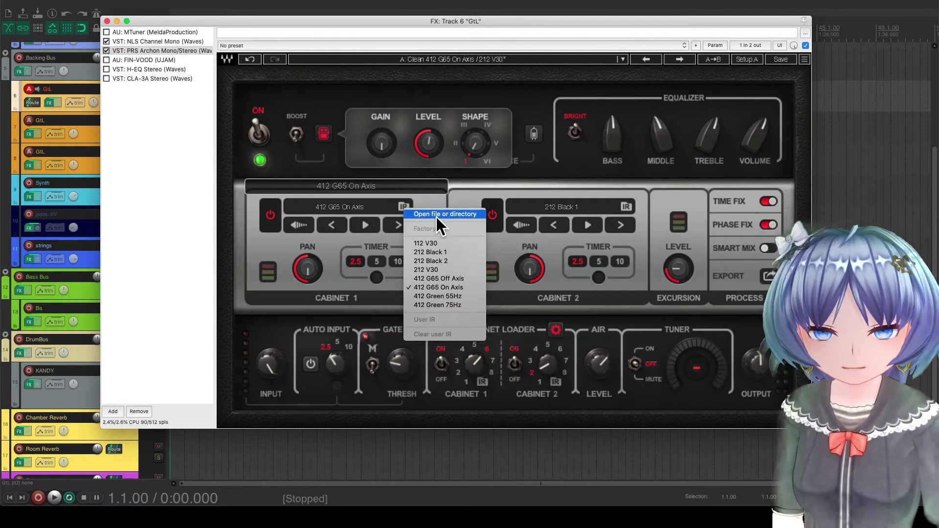
left_click(430, 202)
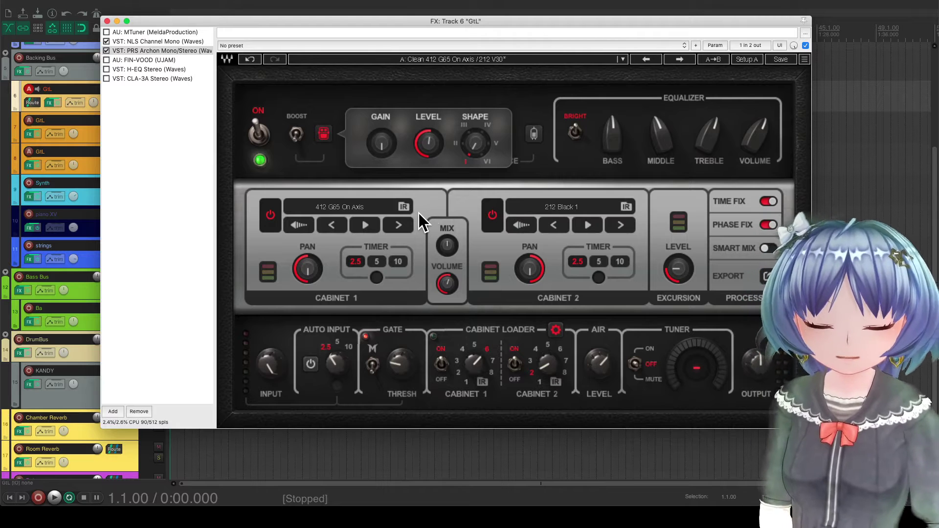
Turn the tuner on and hide the boost pedal and cabinet loader settings.
left_click(323, 133)
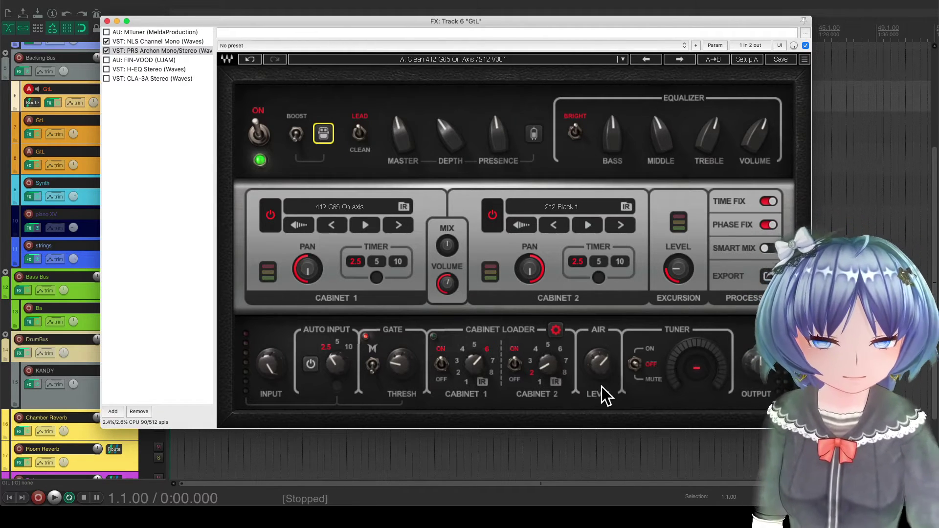
left_click(651, 348)
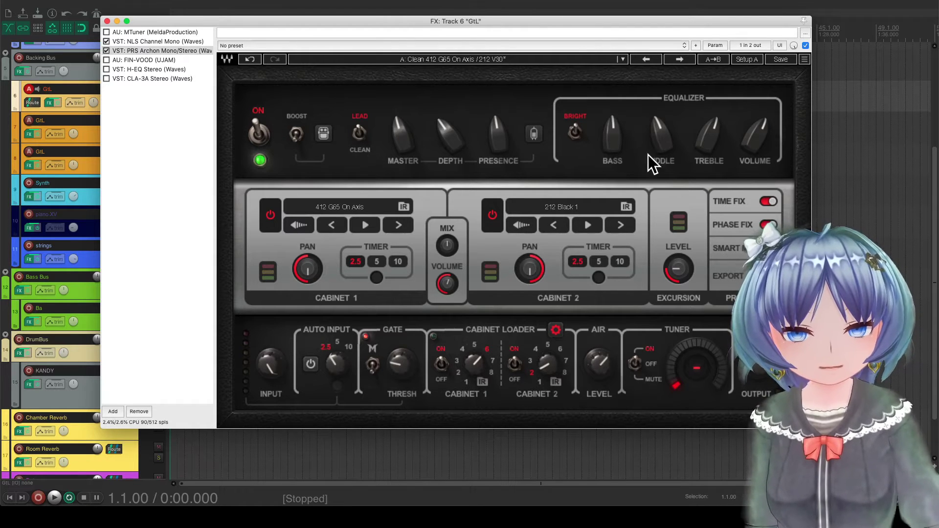
left_click(556, 330)
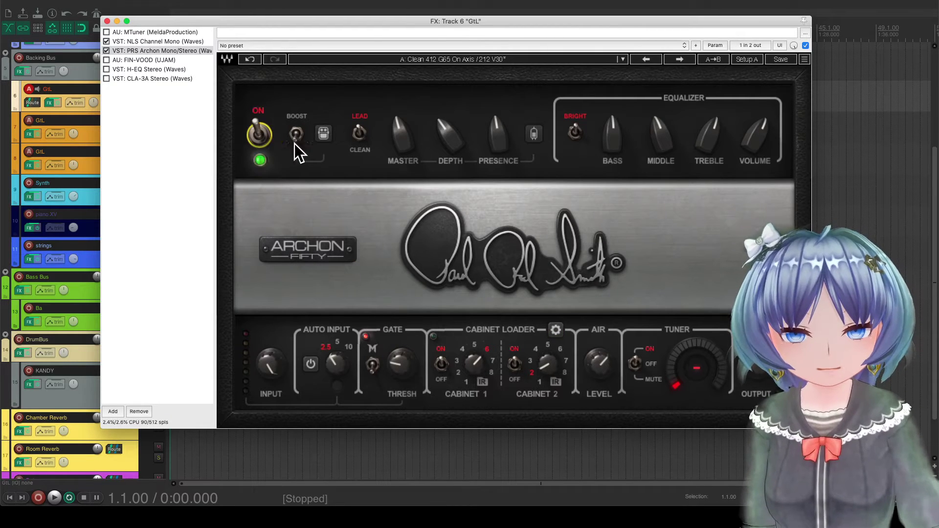
In the boost pedal settings, try Shape VI, raise the Gain to just below its midpoint, and return Shape to I.
left_click(323, 134)
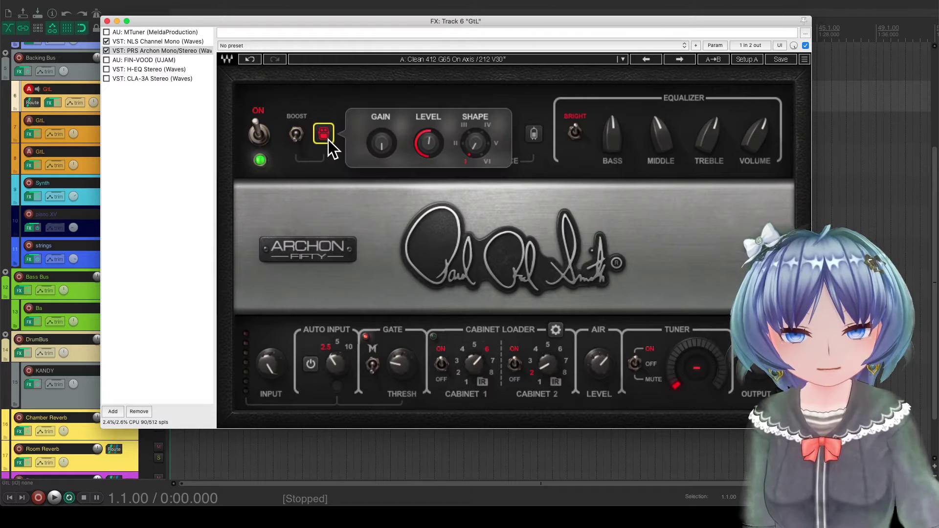
left_click(325, 135)
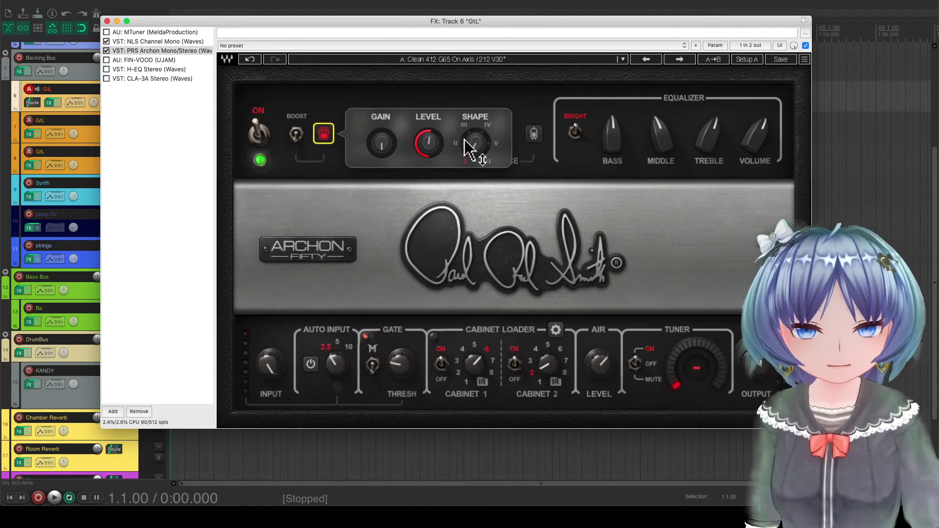
left_click_drag(490, 125, 488, 166)
left_click(487, 162)
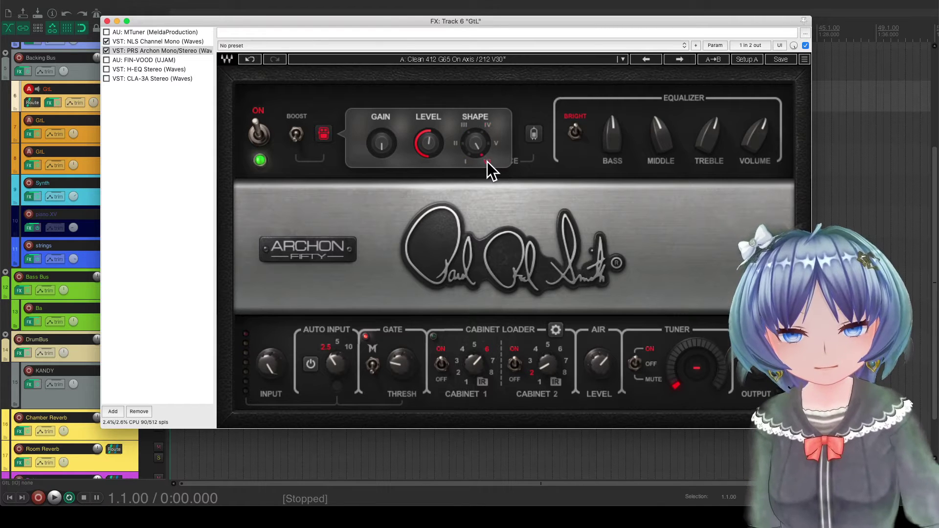
left_click_drag(391, 147, 389, 145)
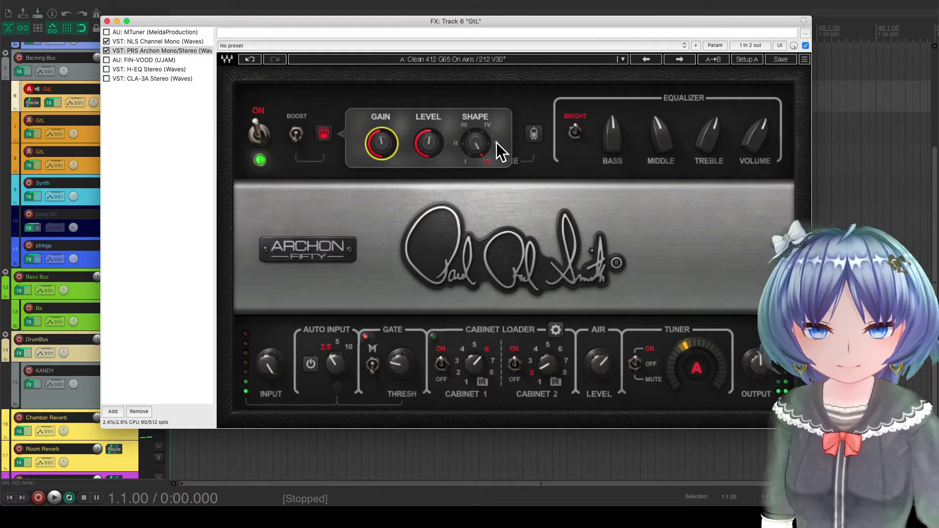
left_click(469, 162)
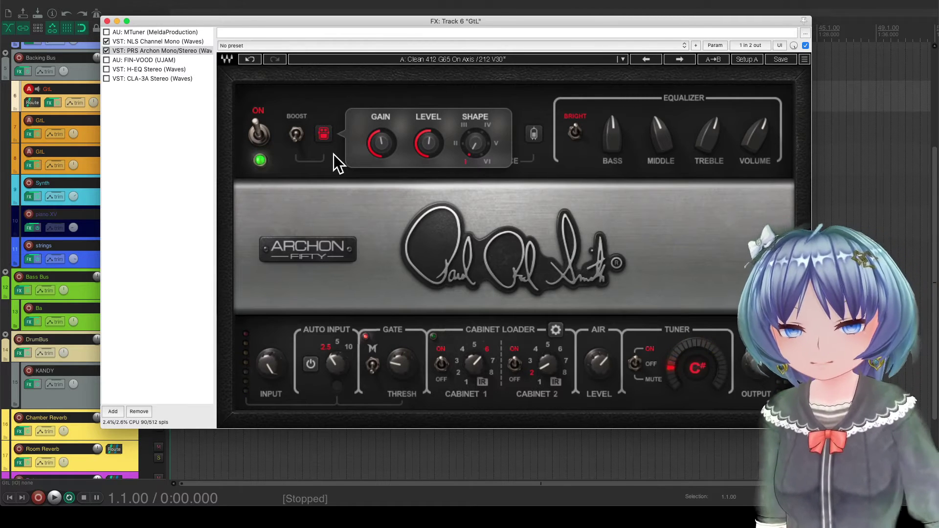
Switch the amp's Boost on, set its Shape to VI, and close the boost pedal settings.
left_click(320, 135)
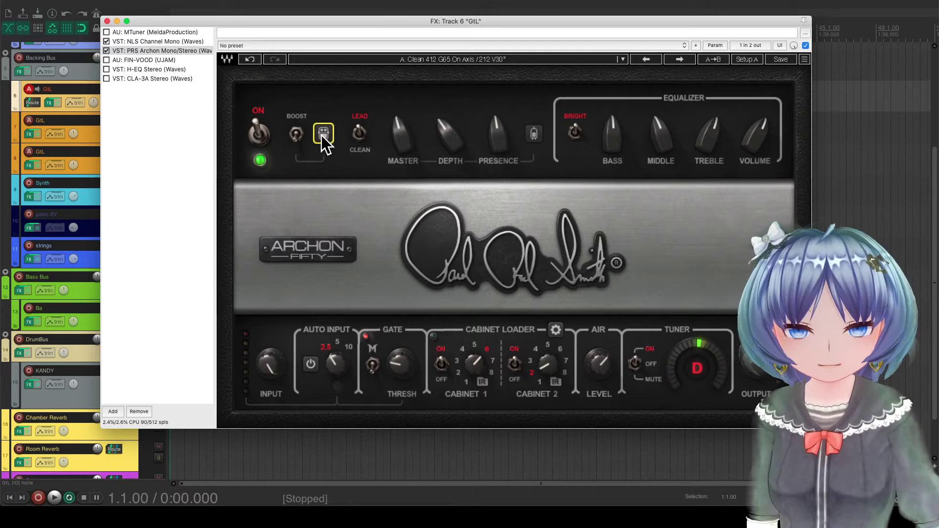
left_click(298, 135)
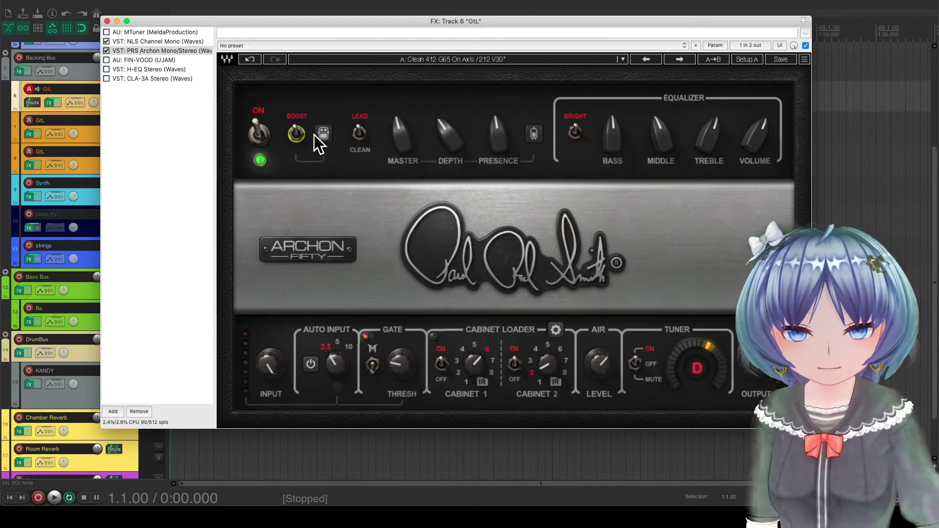
left_click(321, 136)
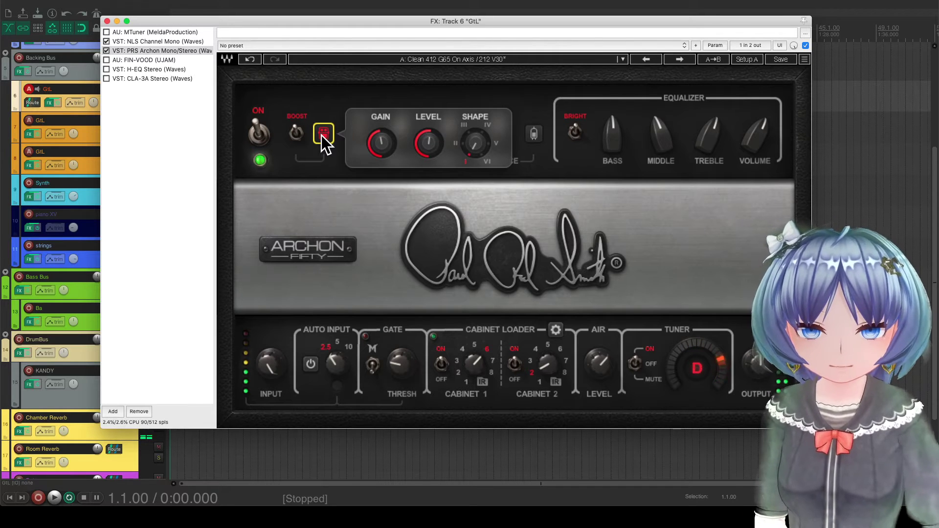
left_click(487, 162)
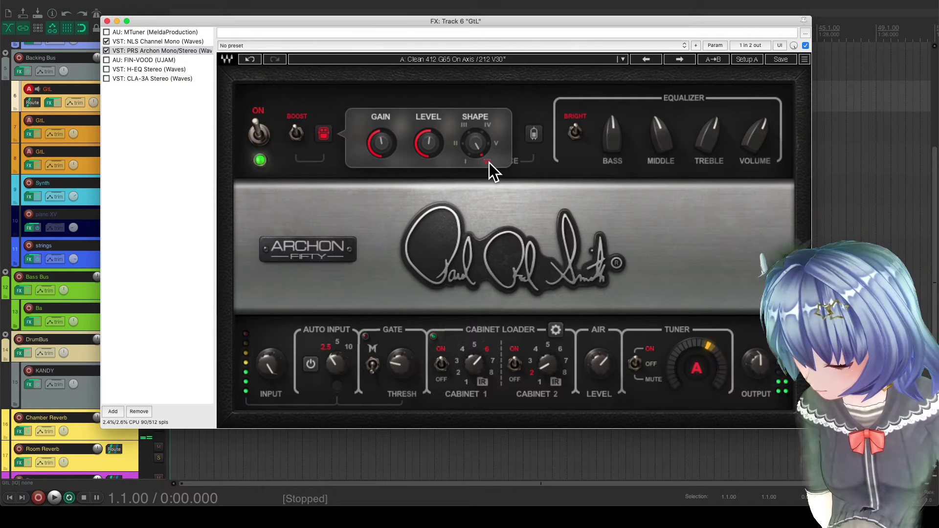
left_click(324, 134)
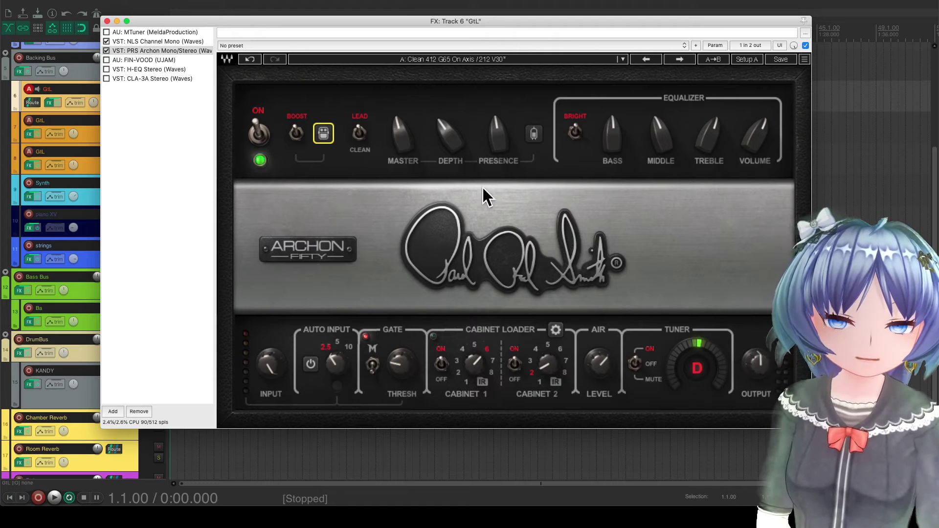
Raise the Bias well above its midpoint in the power tube settings, then close them.
left_click(533, 136)
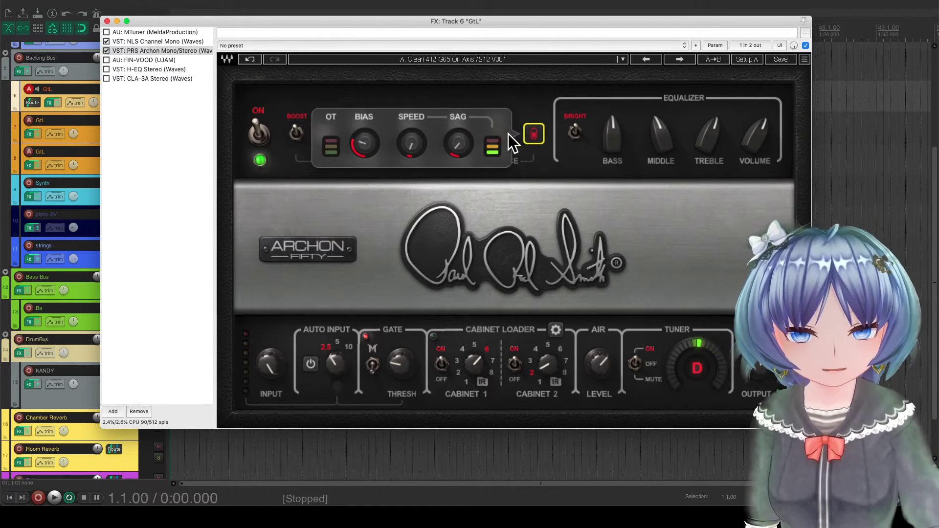
mouse_move(368, 146)
left_mouse_down()
mouse_move(368, 132)
mouse_move(370, 145)
left_mouse_up()
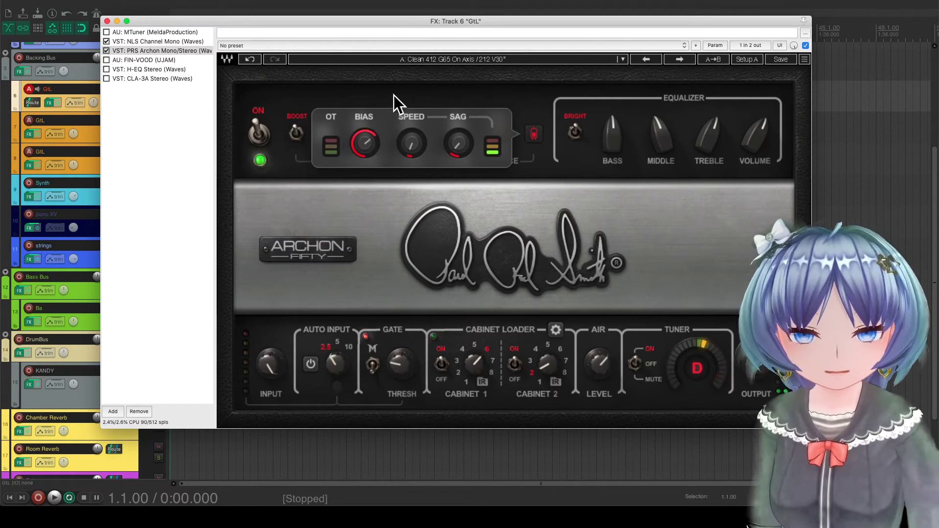
left_click(535, 137)
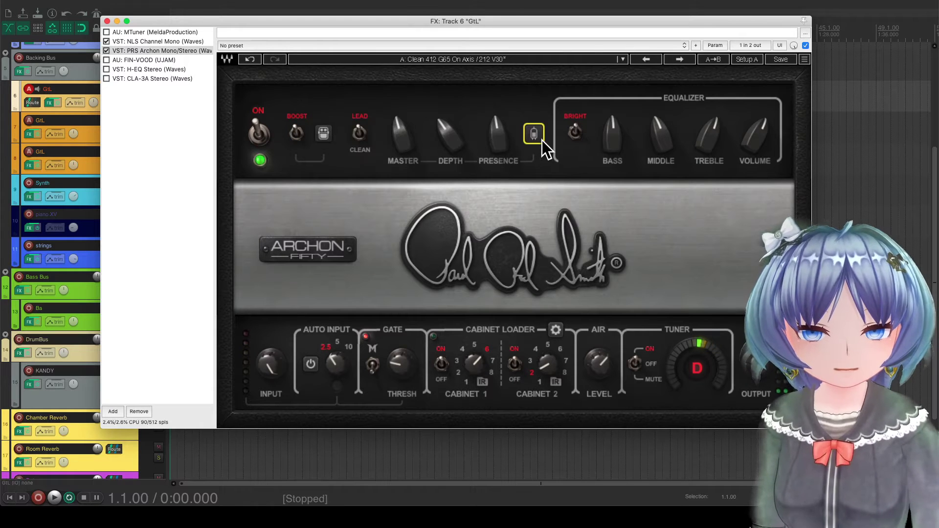
Switch the Archon from its Lead channel to the Clean channel.
left_click(580, 131)
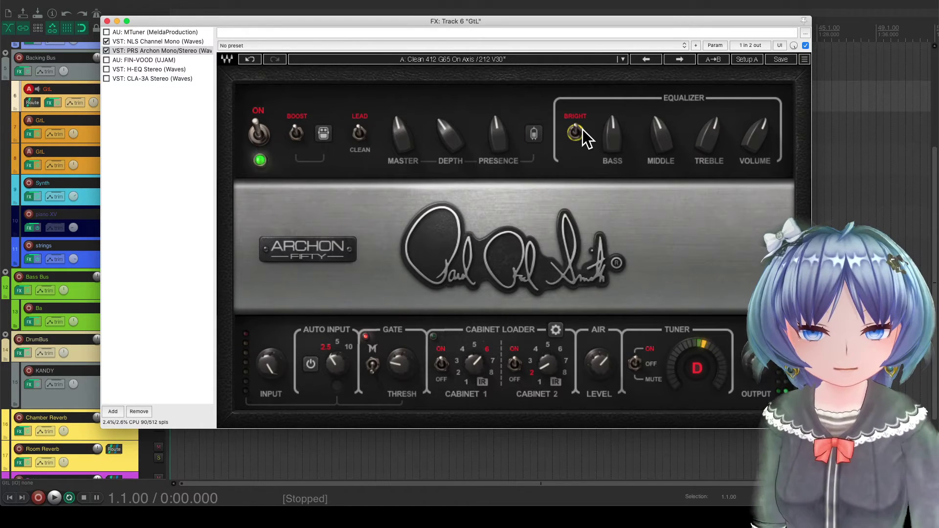
left_click(362, 133)
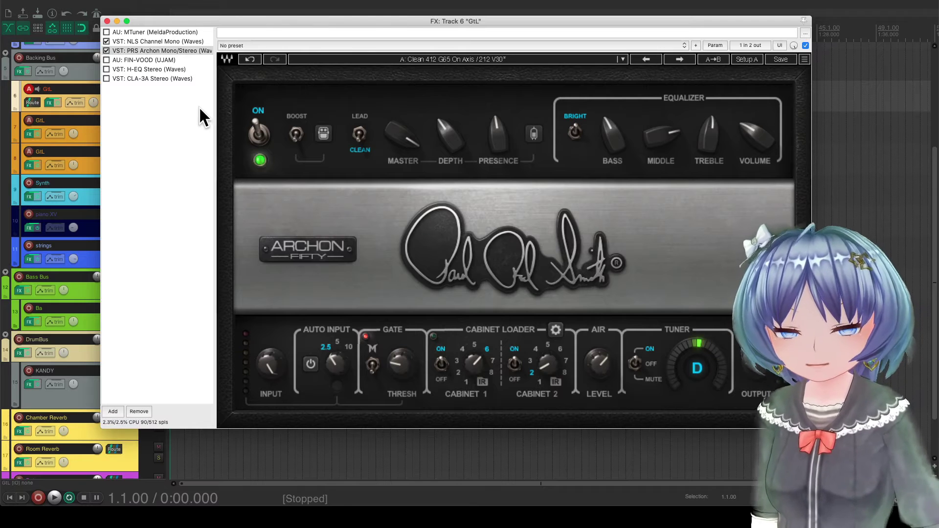
Close track 6's effects window and open the effects chain of GtL track 7 with the PRS V9 amp.
left_click(107, 21)
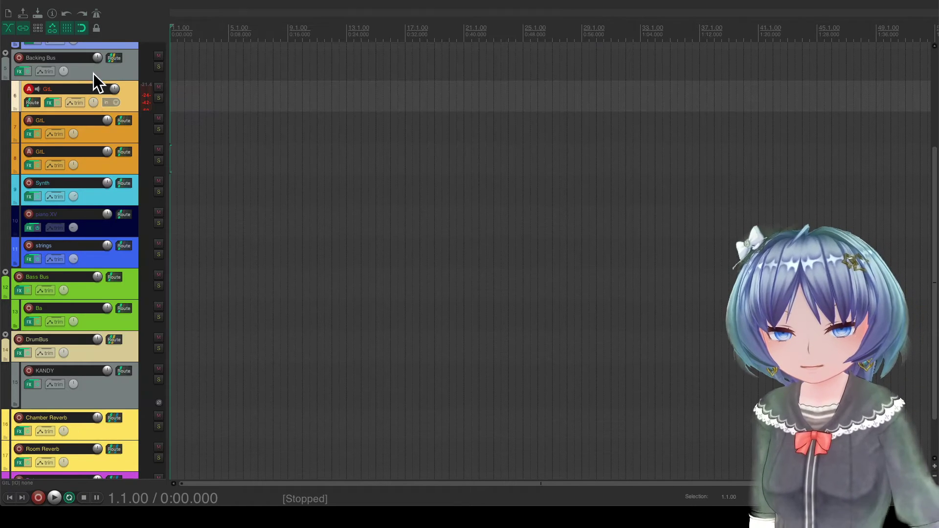
left_click(105, 131)
left_click(32, 134)
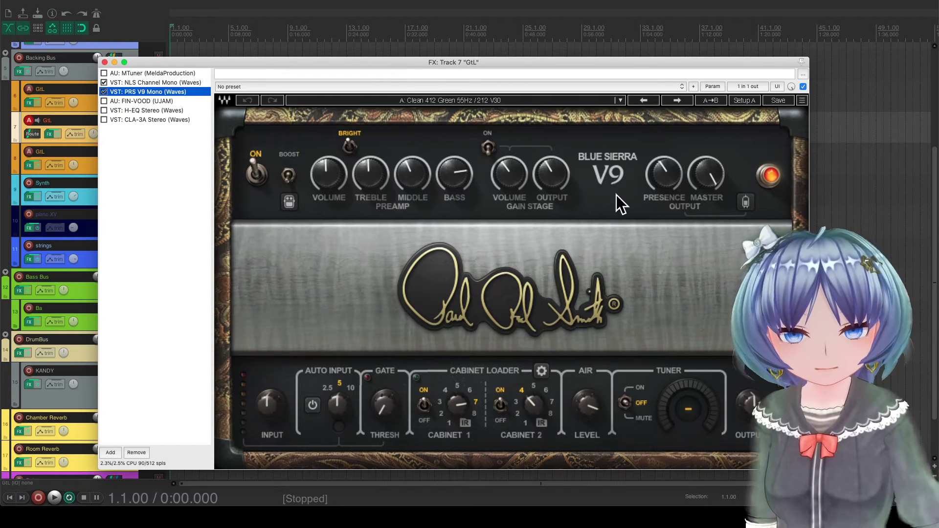
Show and hide the V9's cabinet loader settings, and run Auto Input with its timer at 5.
left_click(542, 371)
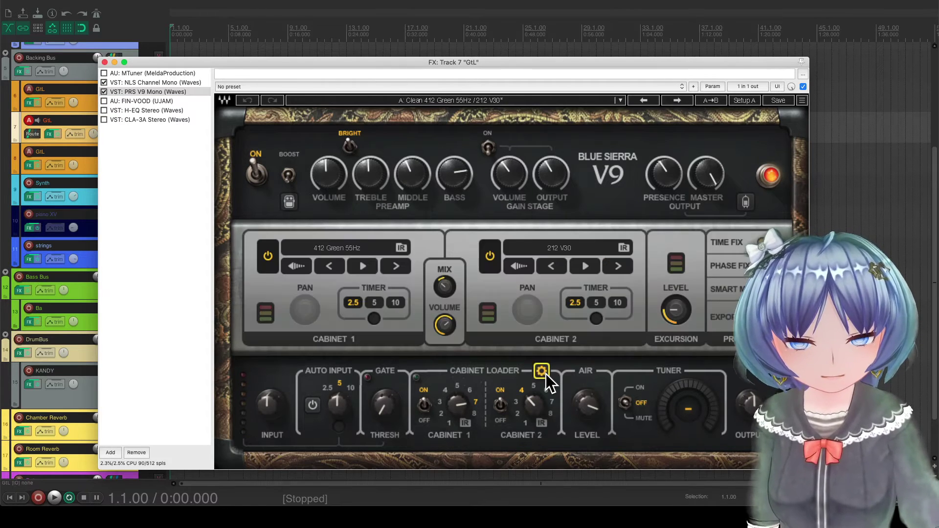
left_click(543, 373)
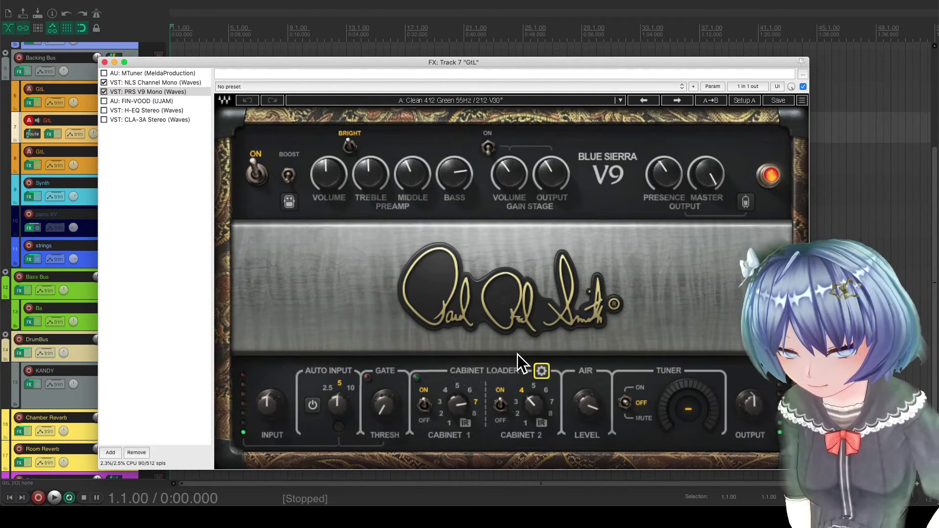
left_click(311, 405)
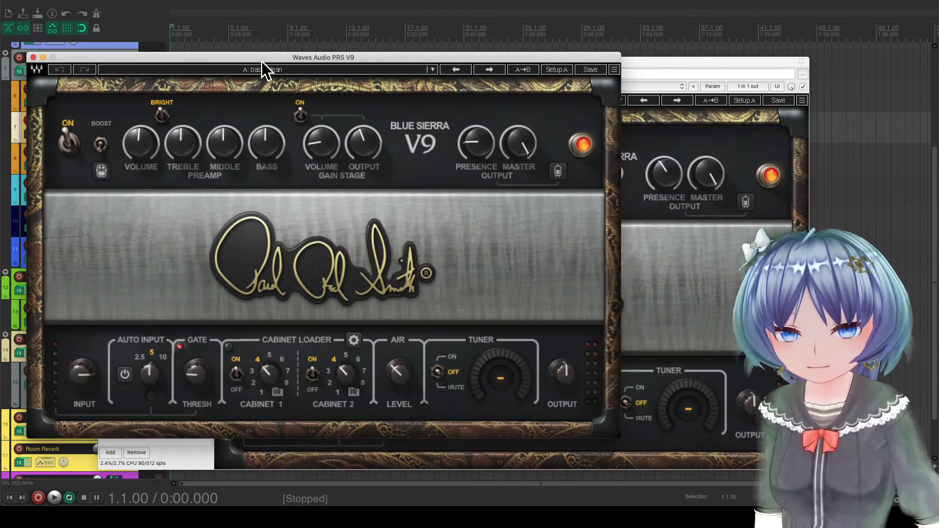
View the standalone PRS V9 beside the effects chain with track 7 disarmed, and close the standalone version.
left_click_drag(262, 62, 324, 86)
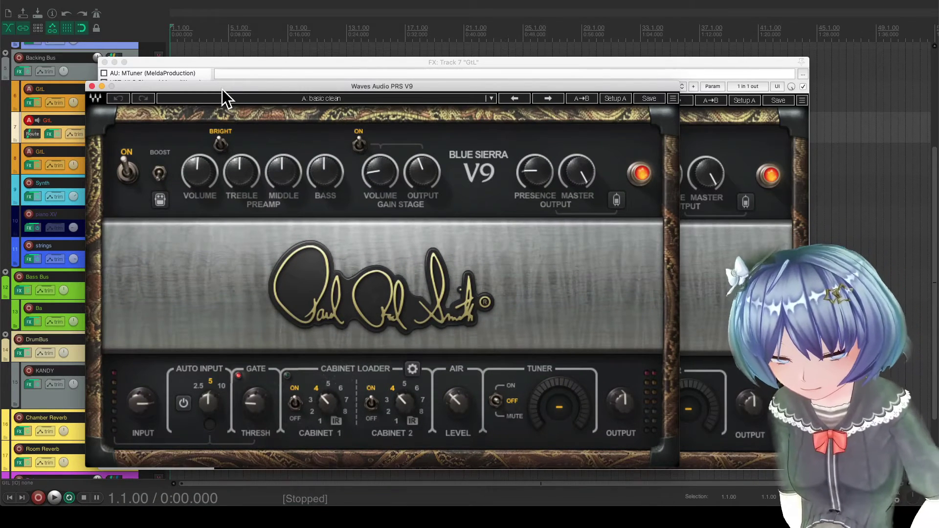
left_click_drag(222, 87, 249, 97)
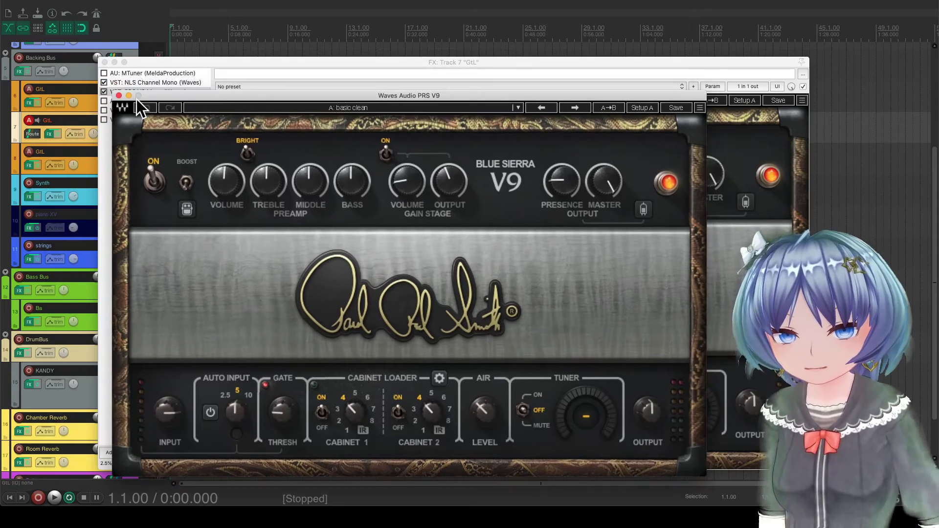
left_click(30, 121)
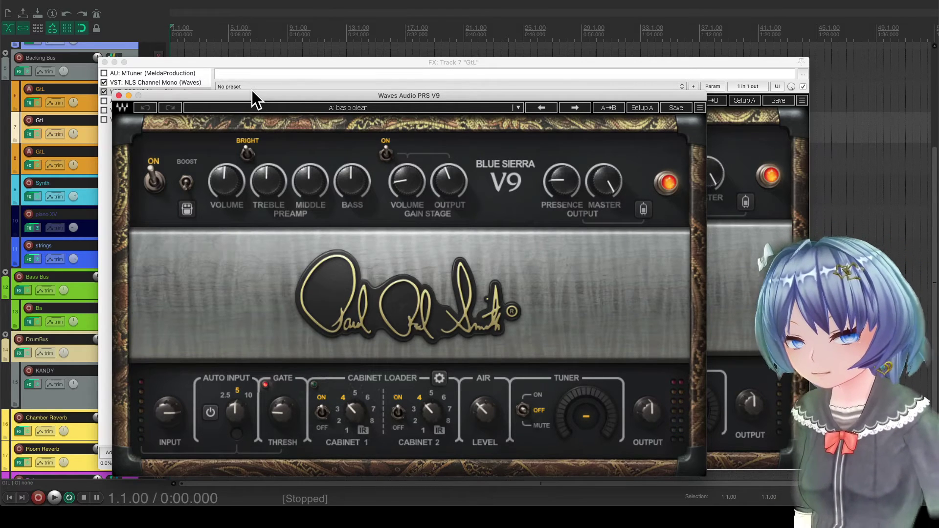
left_click_drag(228, 93, 245, 156)
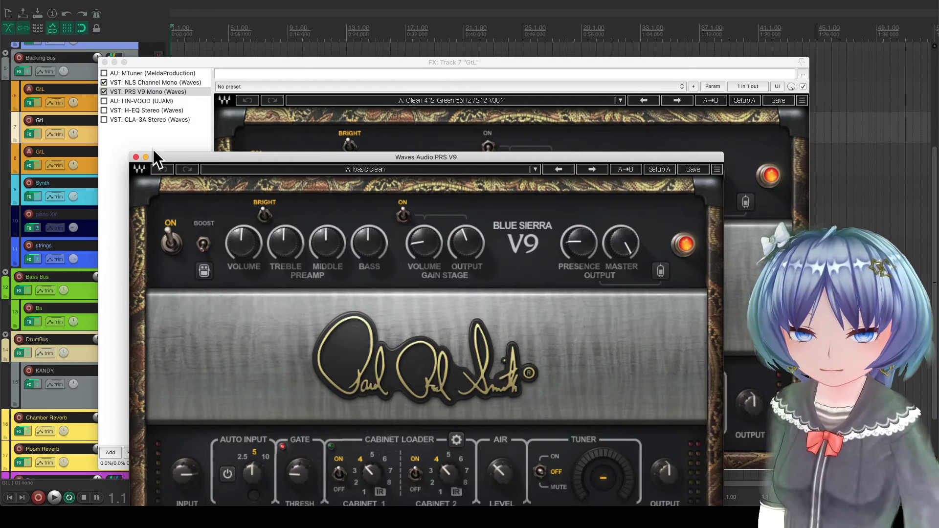
left_click(136, 157)
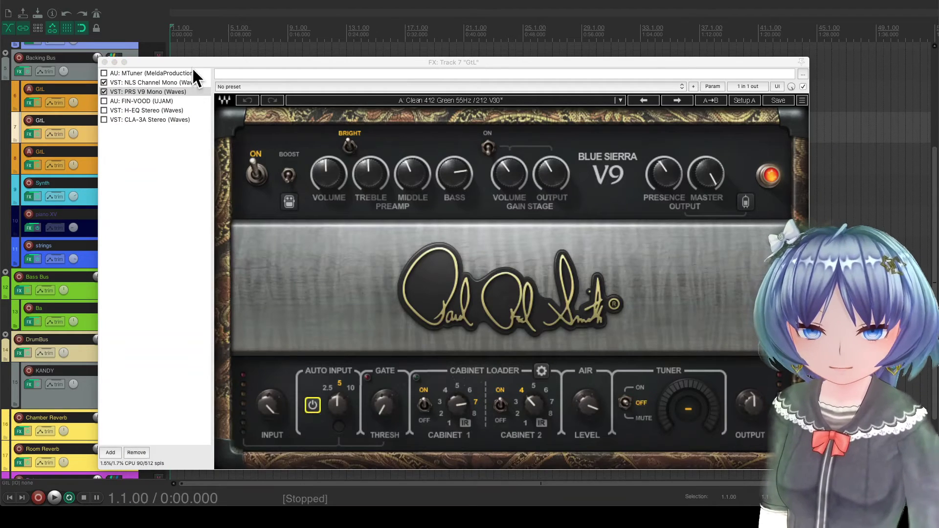
Switch the V9's Gain Stage on and arm track 7 for recording.
left_click_drag(281, 62, 251, 12)
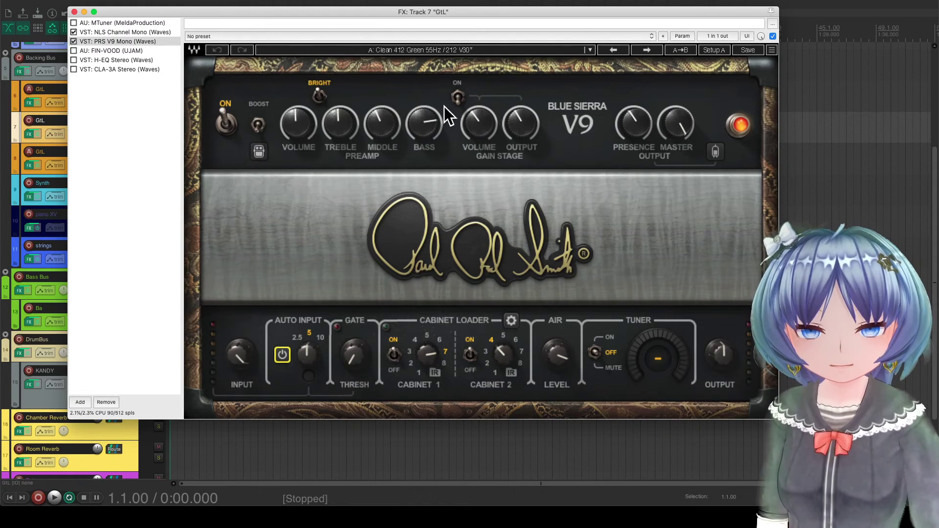
left_click(455, 96)
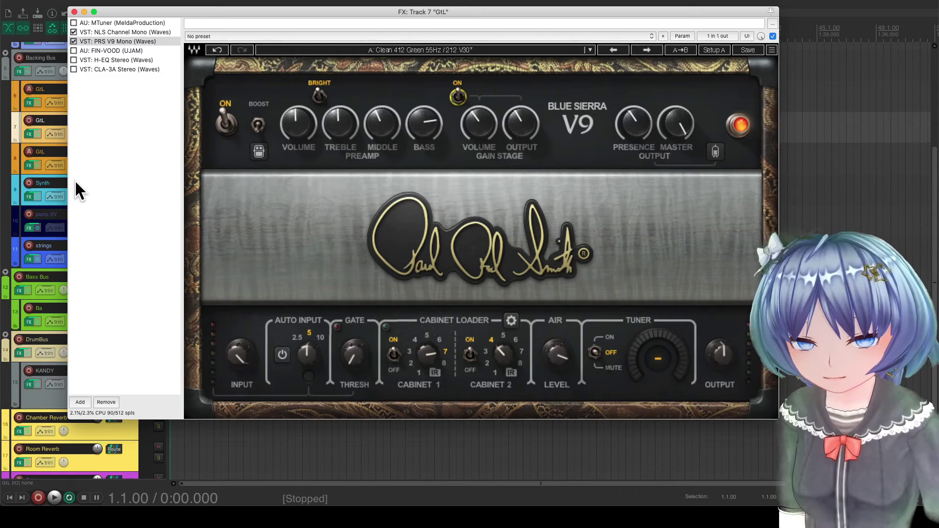
left_click(30, 120)
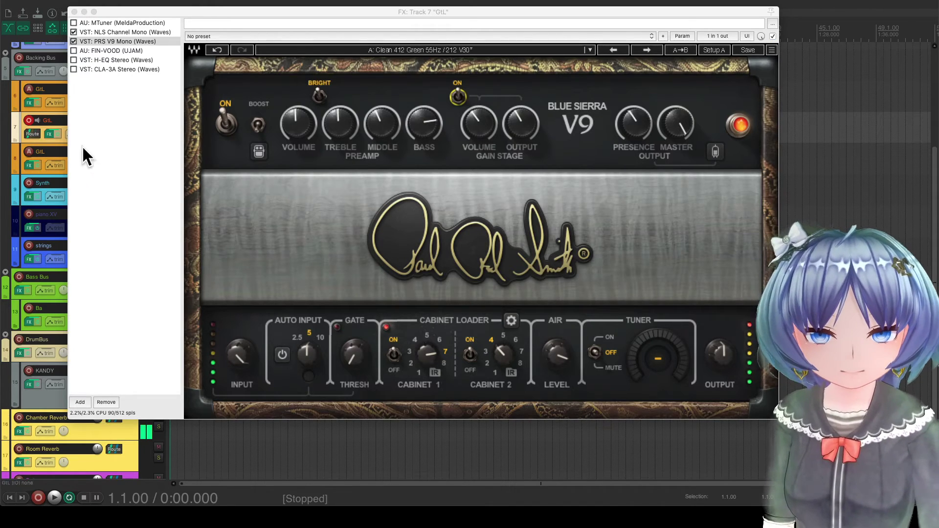
Set the V9's Input to 5.7, turn its Output down, and close track 7's effects window.
left_click(239, 359)
left_click_drag(238, 360, 238, 372)
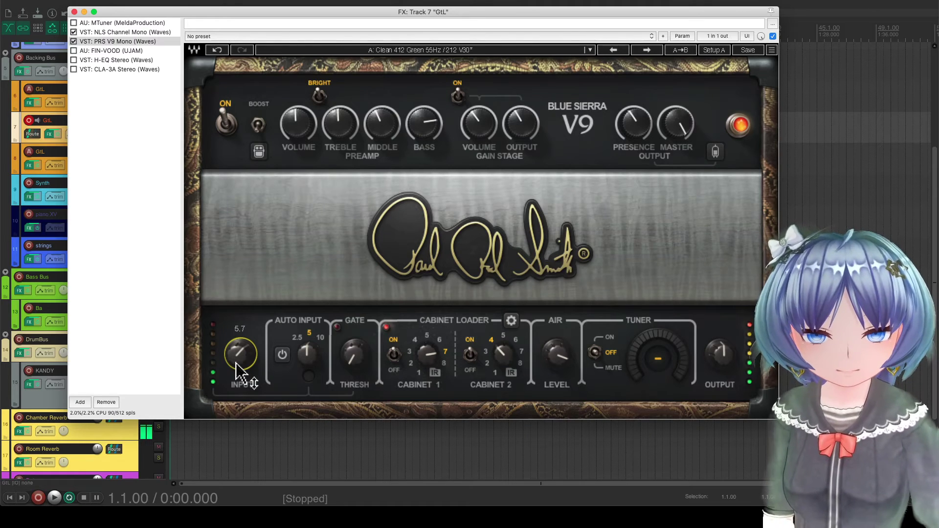
left_click_drag(724, 358, 724, 371)
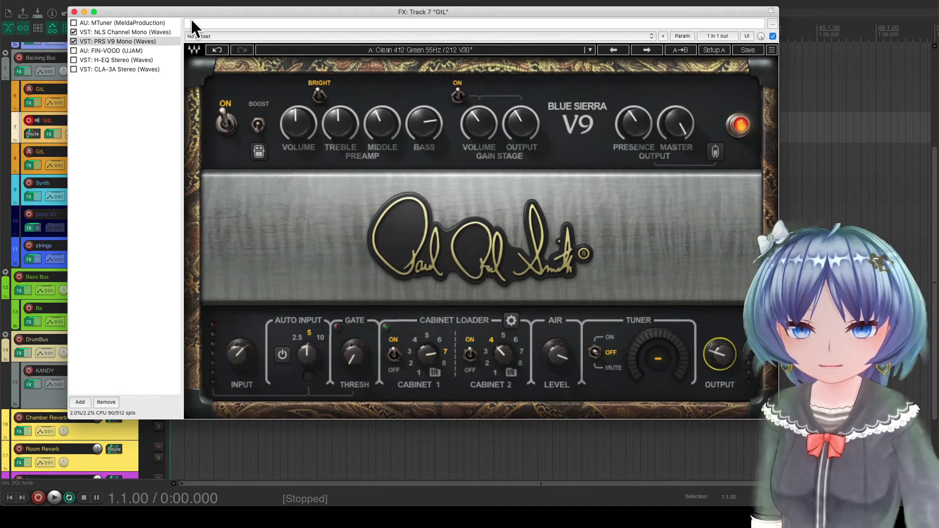
left_click(76, 12)
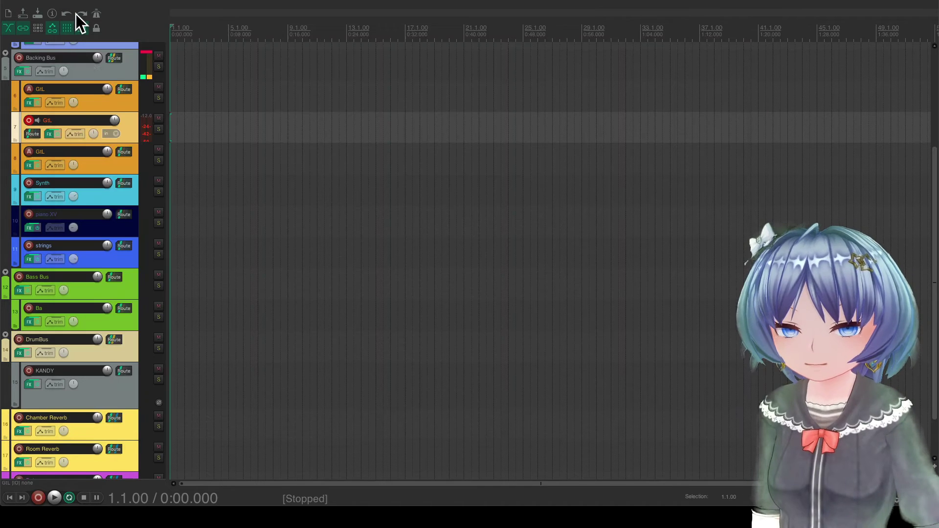
Open the PRS Dallas amp in the effects chain of GtL track 8 and disarm track 7.
left_click(89, 160)
left_click(49, 166)
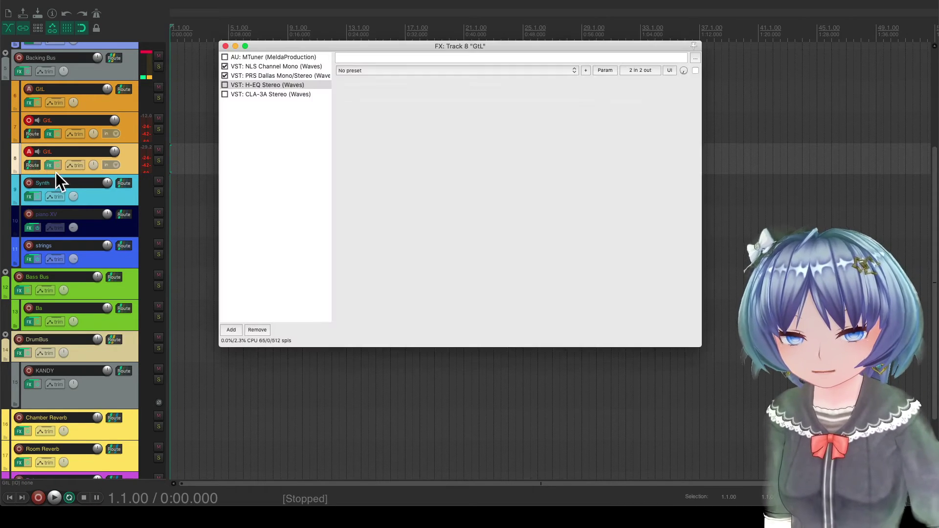
left_click(316, 75)
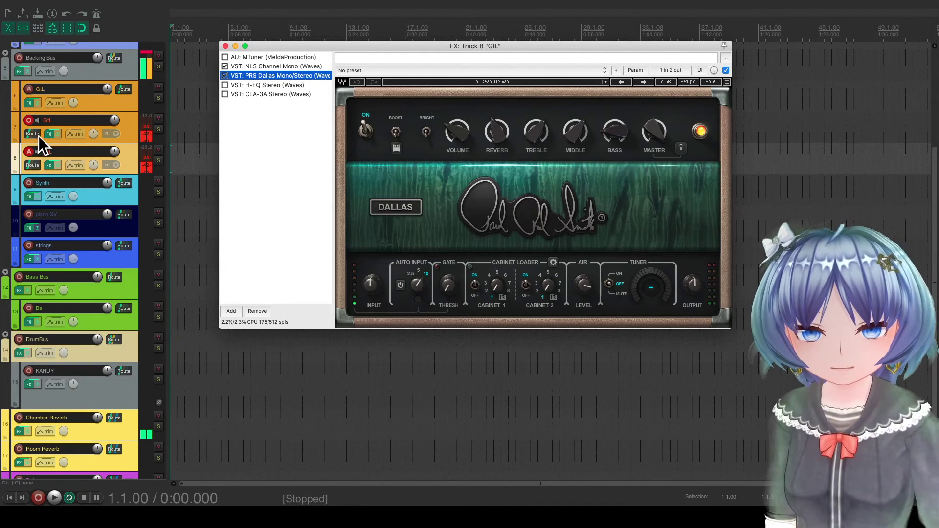
left_click(29, 121)
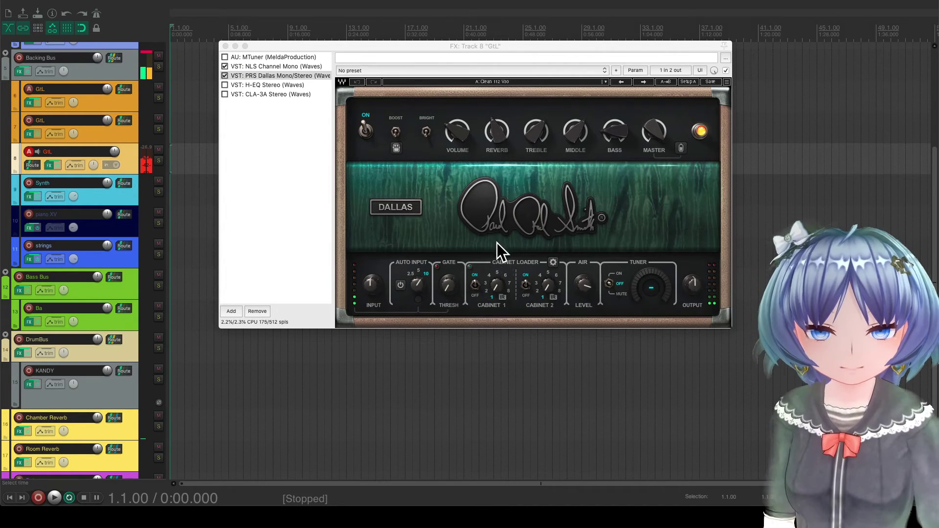
Set the Dallas's Auto Input timer to 2.5 and run Auto Input.
left_click_drag(426, 279, 420, 290)
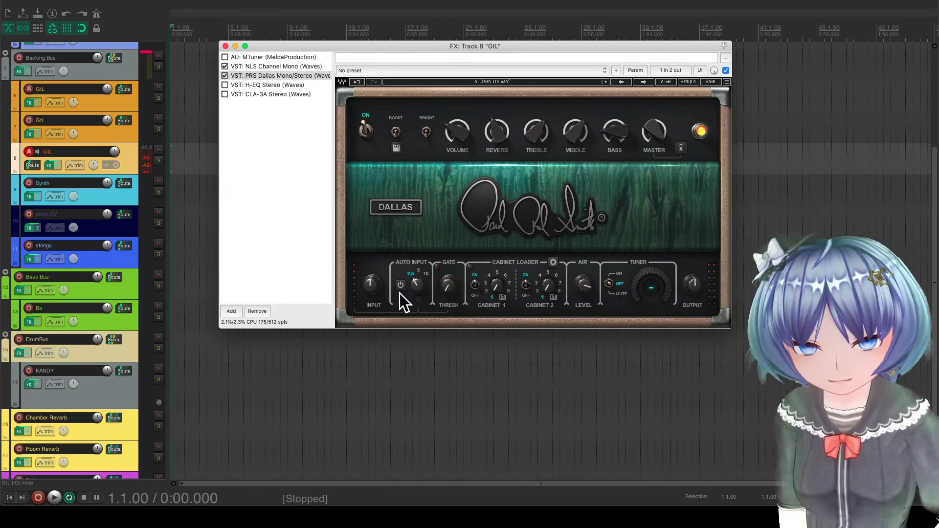
left_click(401, 286)
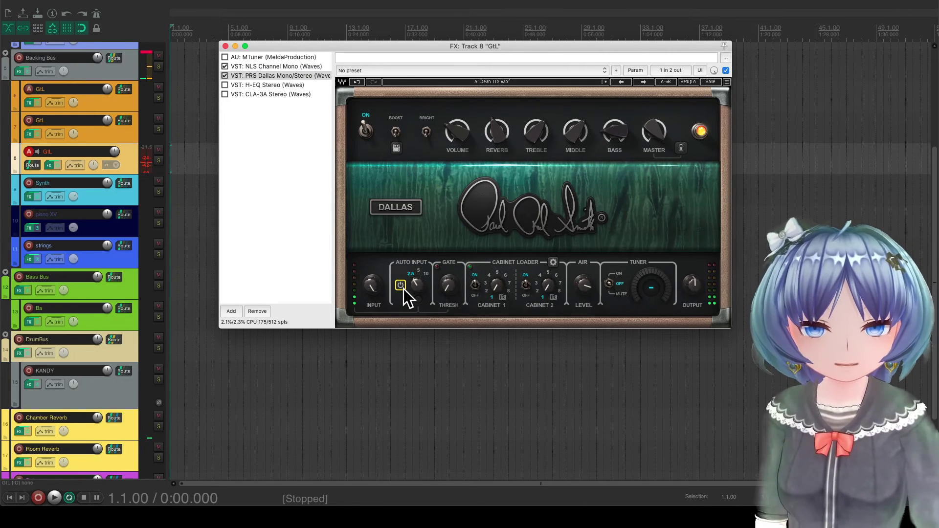
Adjust the Dallas's Reverb level and close track 8's effects window.
mouse_move(497, 131)
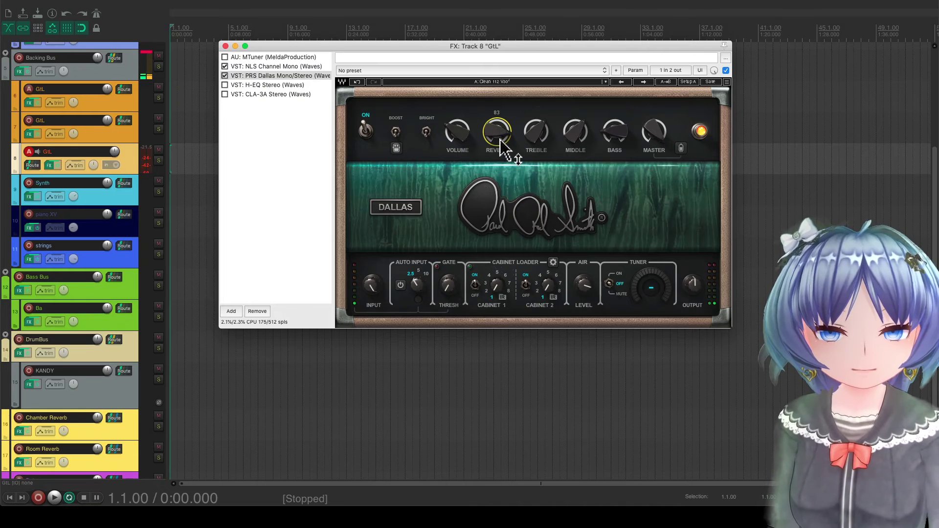
left_click_drag(504, 143, 503, 123)
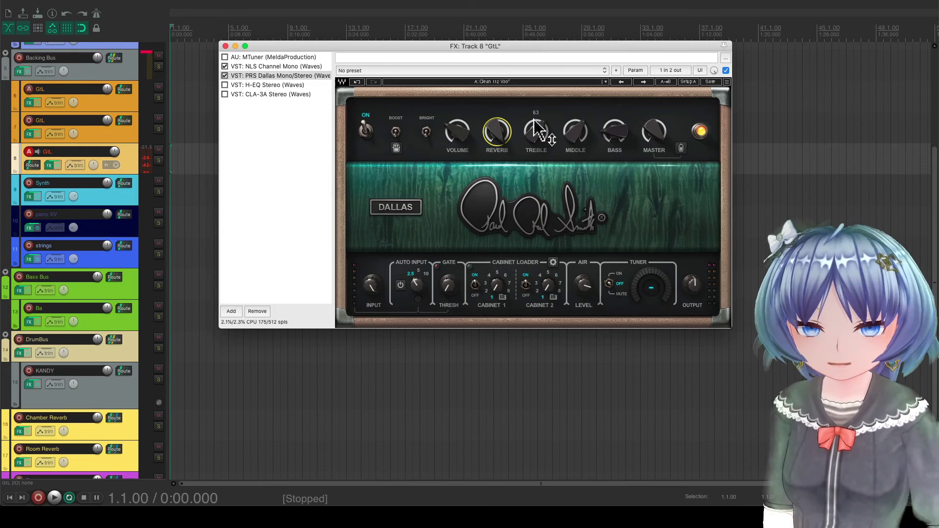
left_click(263, 5)
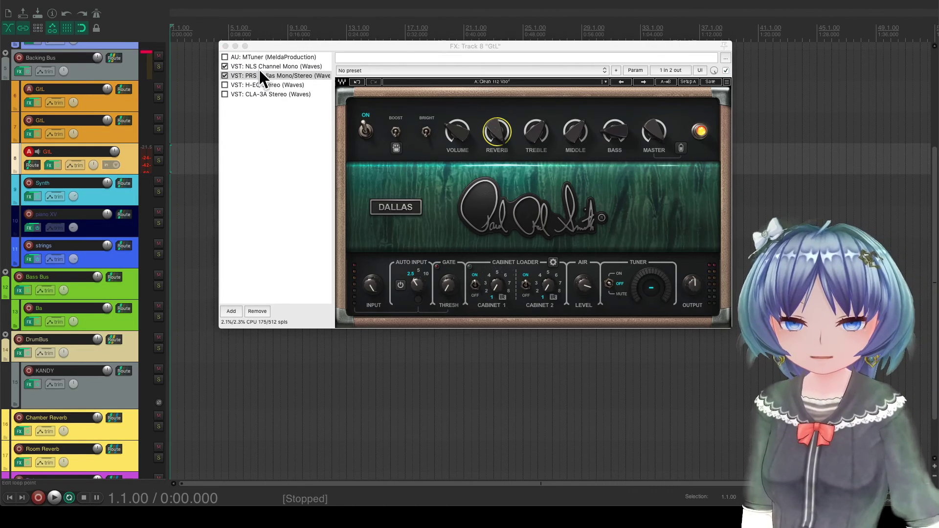
left_click(226, 46)
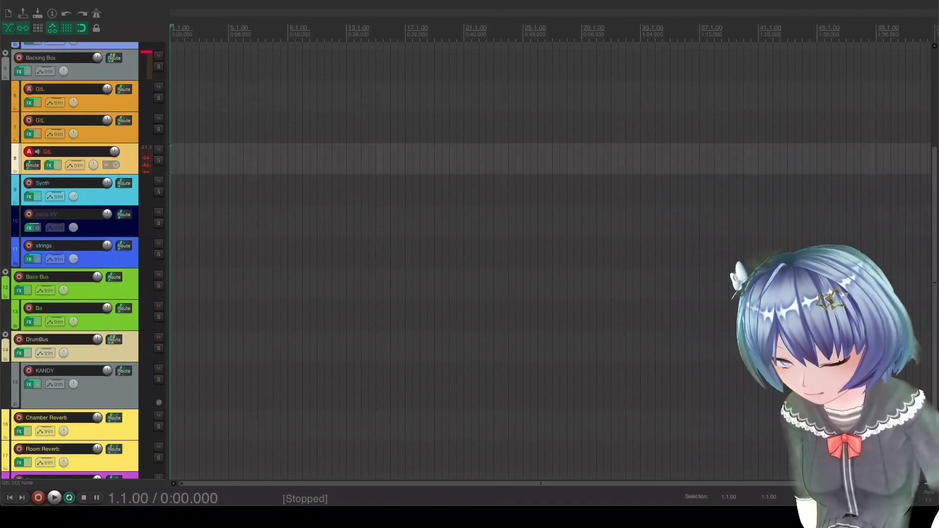
Switch to RME TotalMix FX, examine the Babyface Pro's input, playback and output channels, and close the mixer.
left_click_drag(227, 27, 326, 28)
left_click_drag(189, 33, 202, 21)
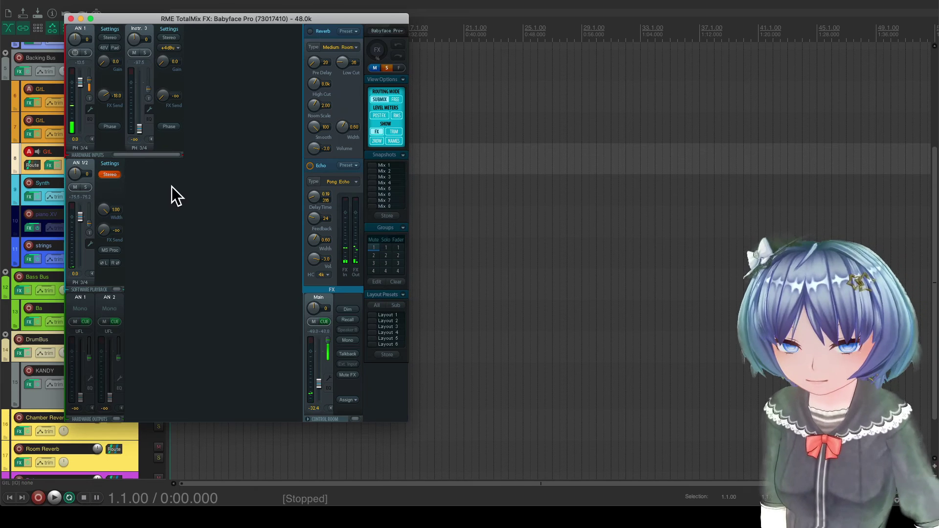
left_click_drag(203, 17, 204, 12)
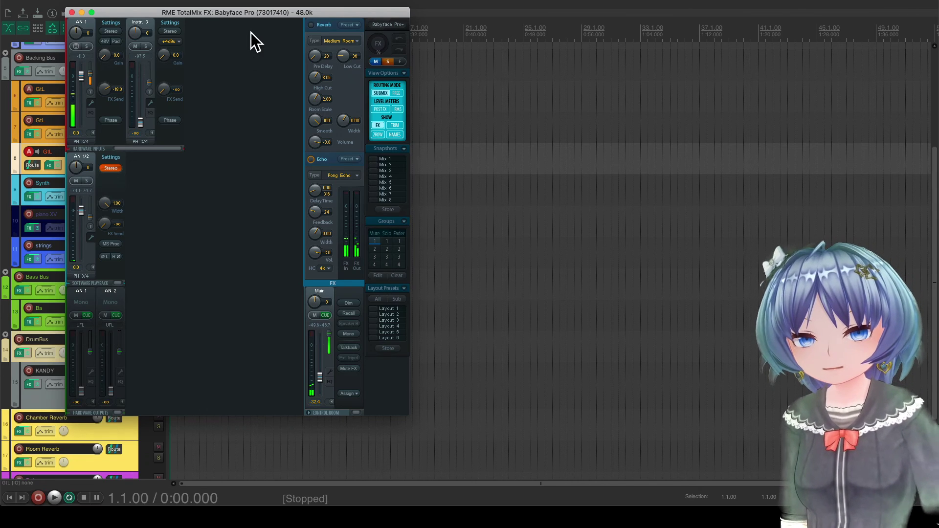
left_click_drag(254, 16, 257, 23)
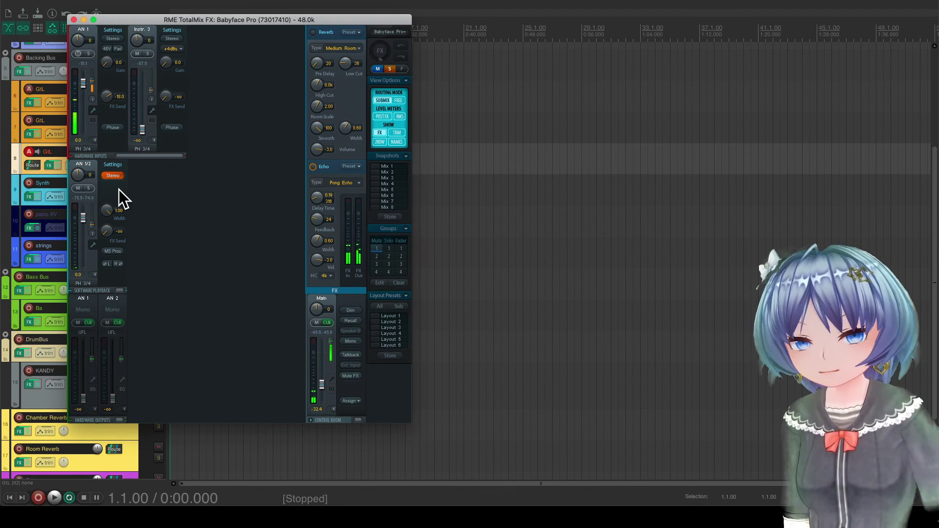
mouse_move(257, 18)
left_mouse_down()
mouse_move(281, 20)
mouse_move(280, 110)
mouse_move(259, 22)
left_mouse_up()
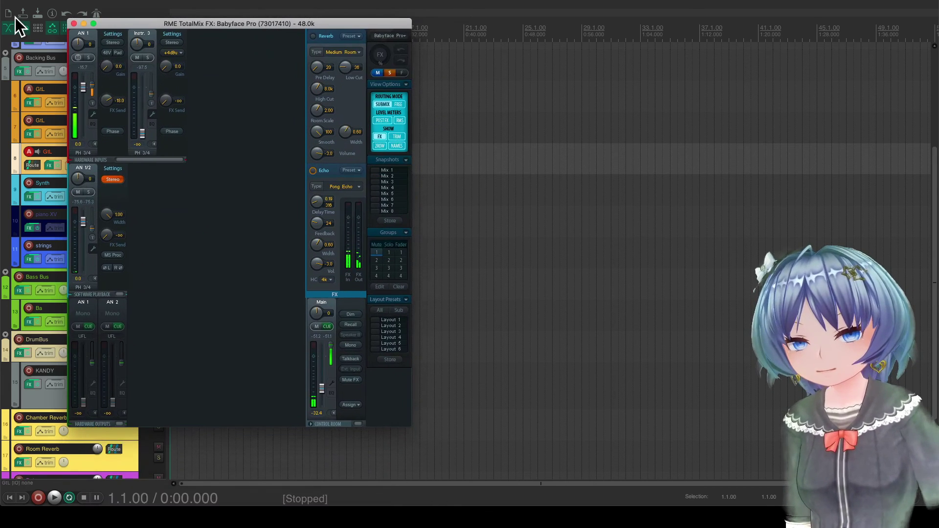
left_click(74, 23)
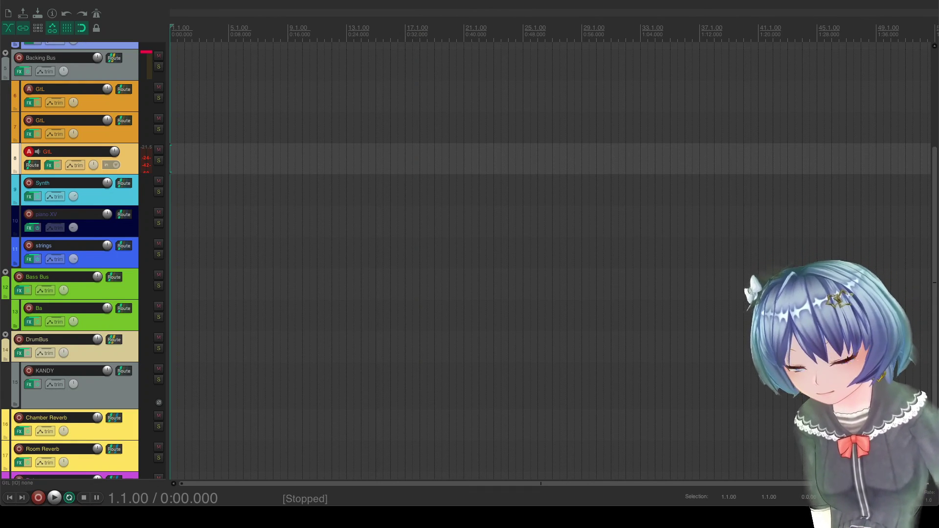